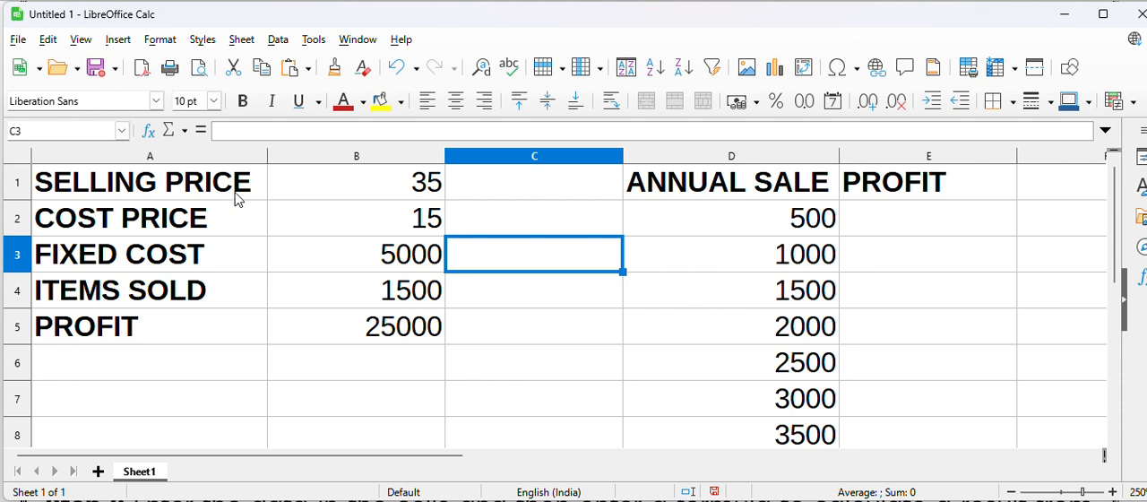
Examine the selling price, cost price, fixed cost and items sold values in B1:B4 and the profit formula in B5
click(328, 193)
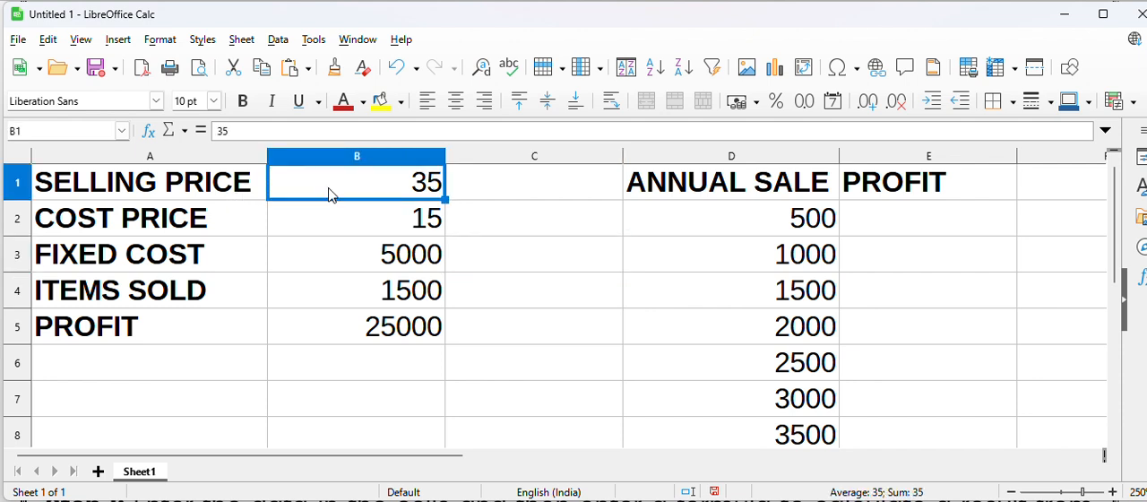
key(Down)
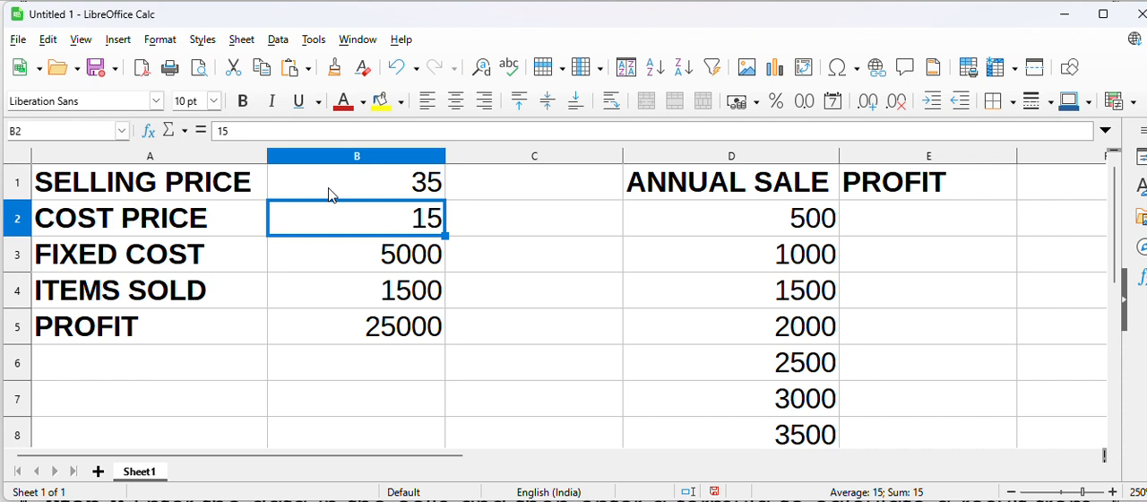
key(Down)
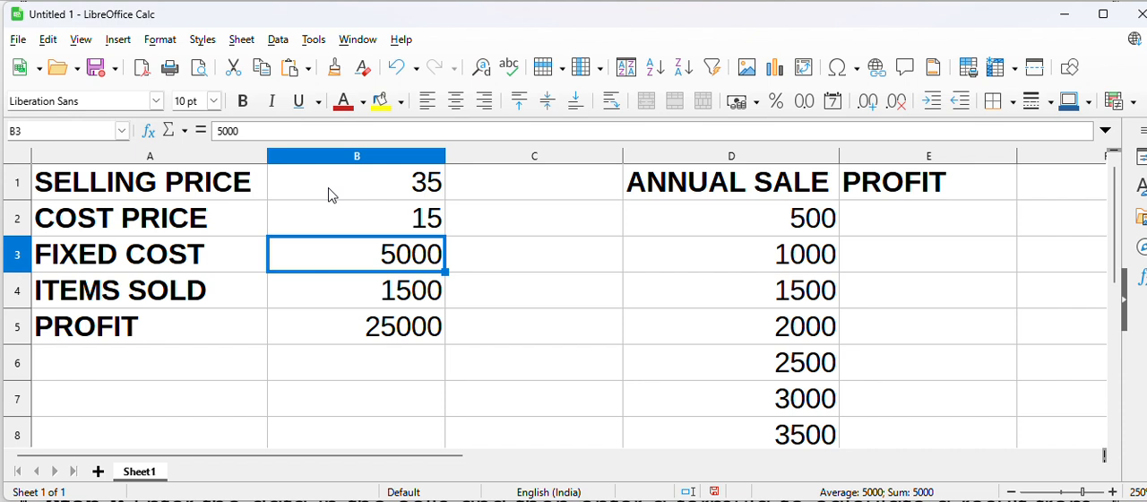
key(Down)
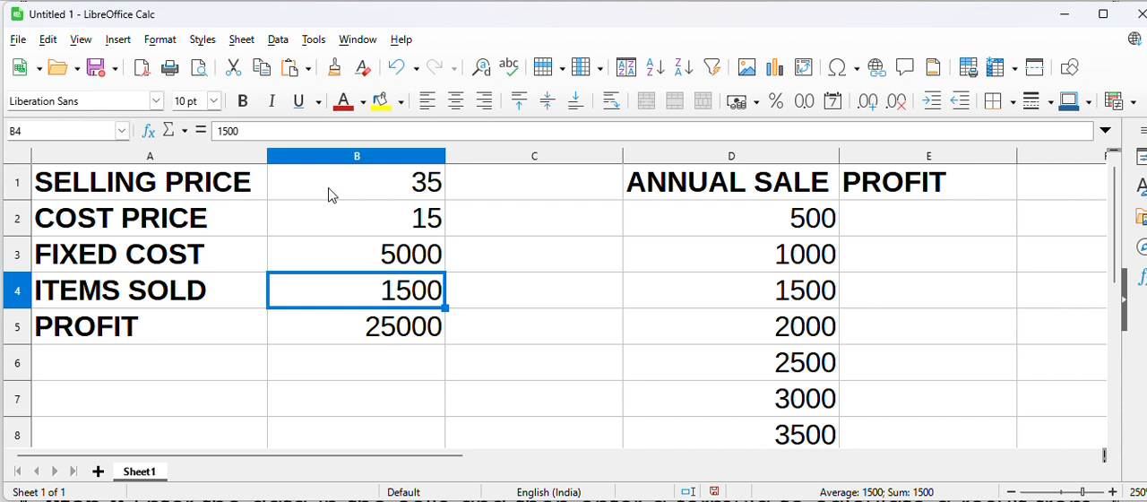
key(Down)
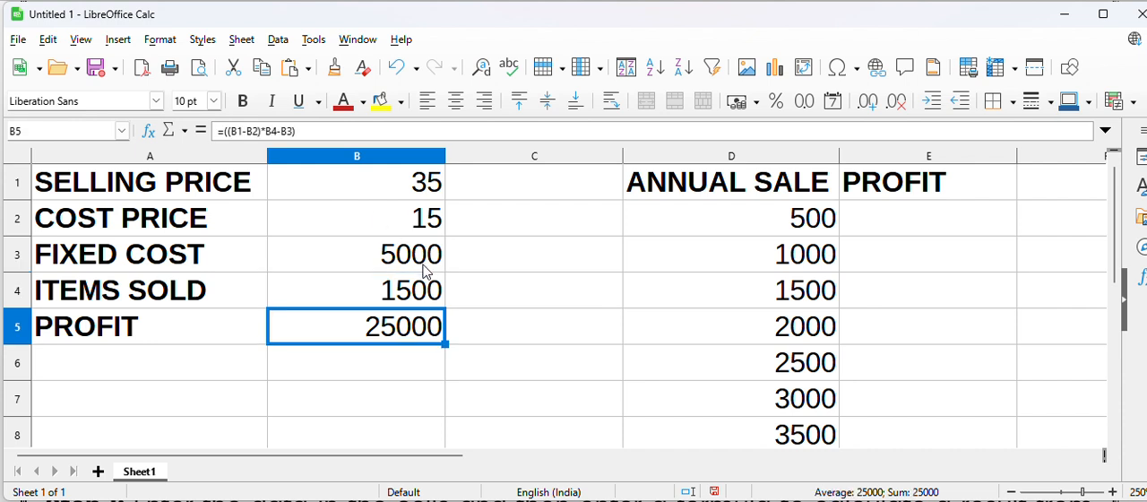
double_click(404, 336)
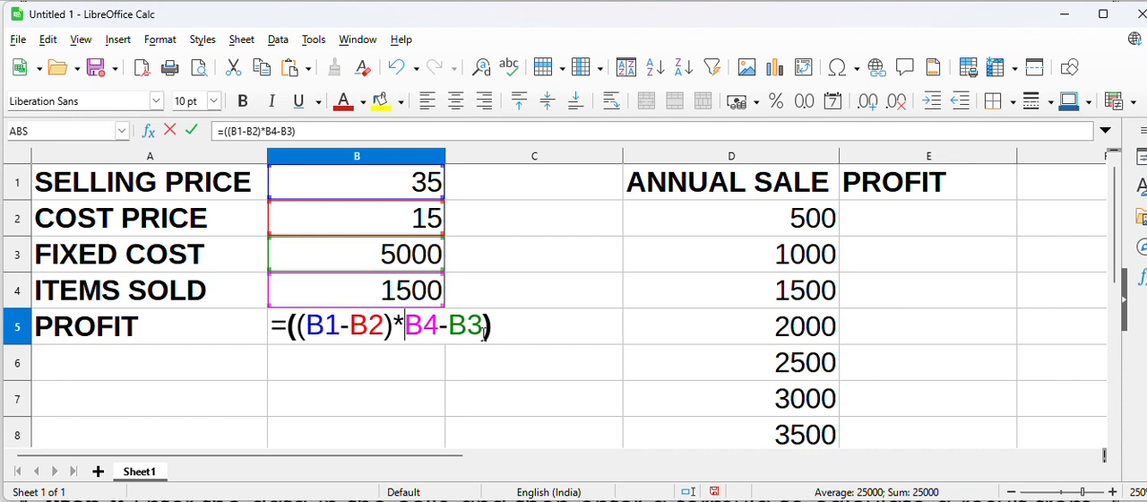
key(Return)
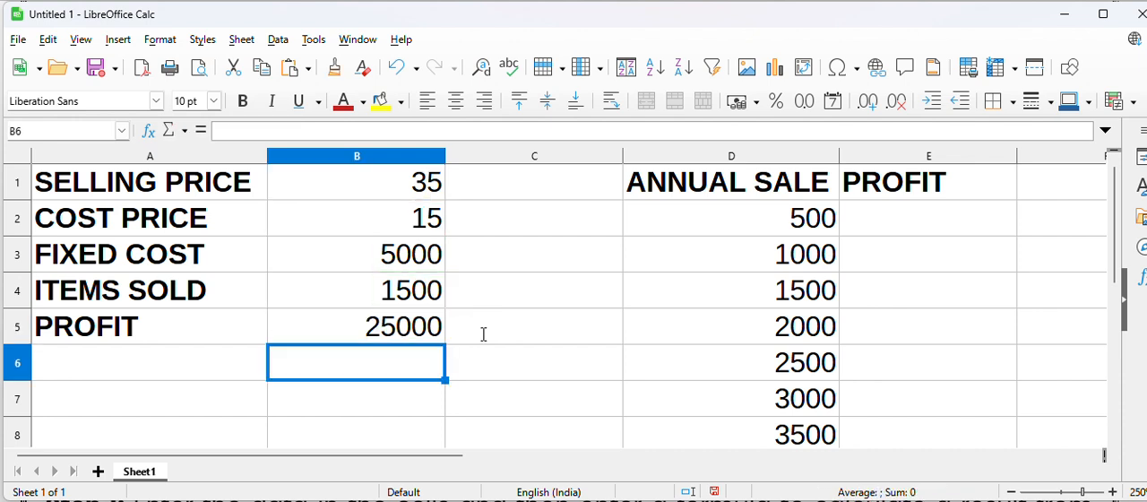
key(Up)
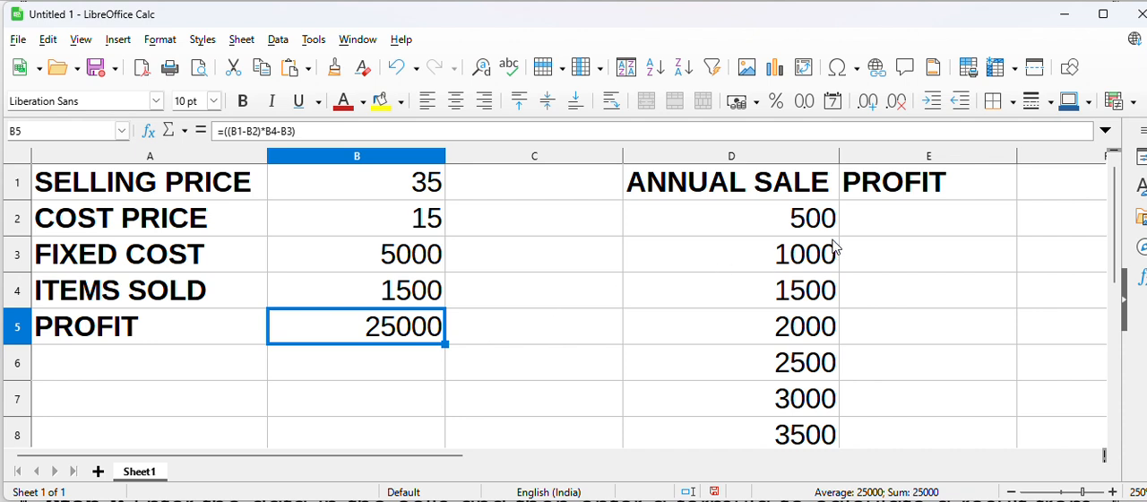
Review the annual sale figures in column D, from D2 down to D8
click(807, 227)
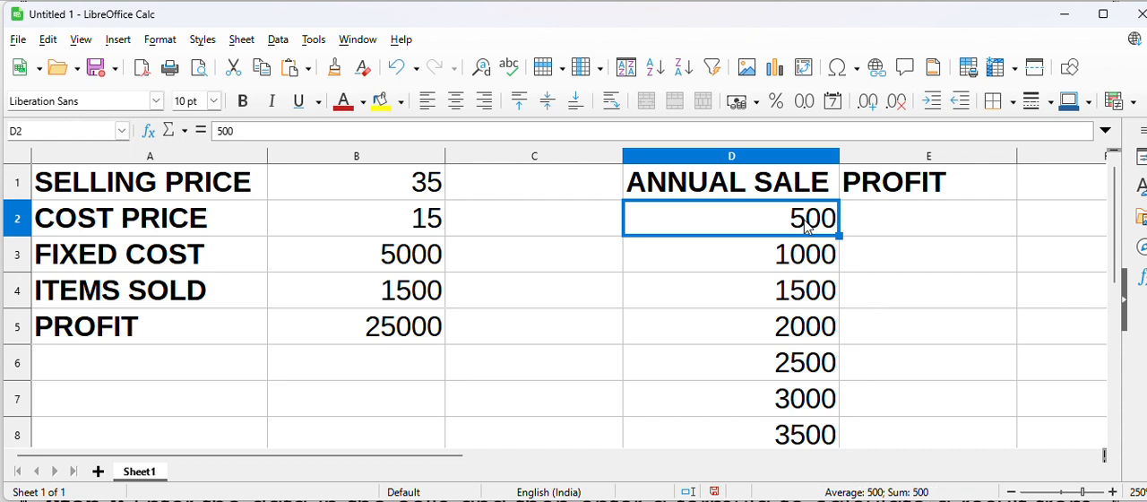
key(shift+Right)
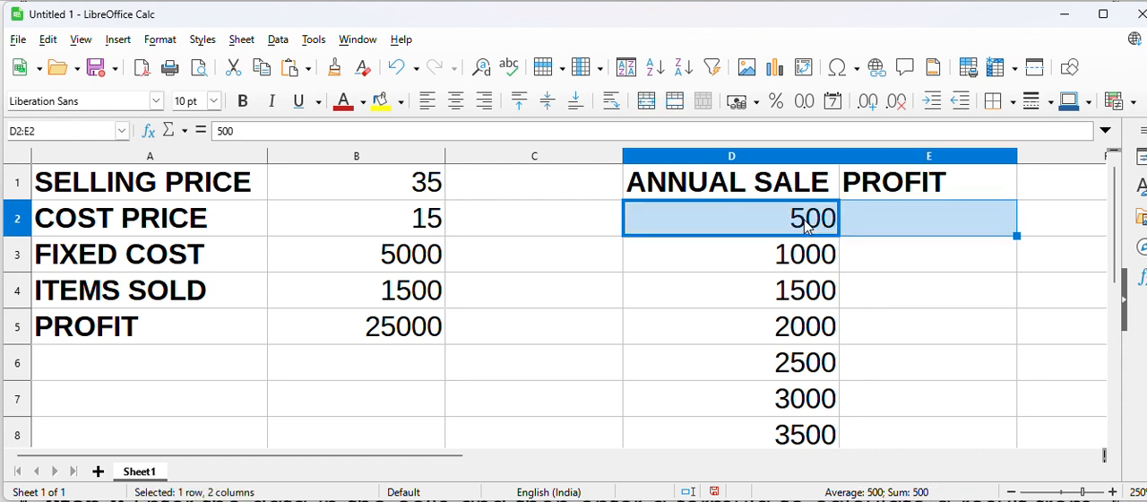
key(Left)
key(Right)
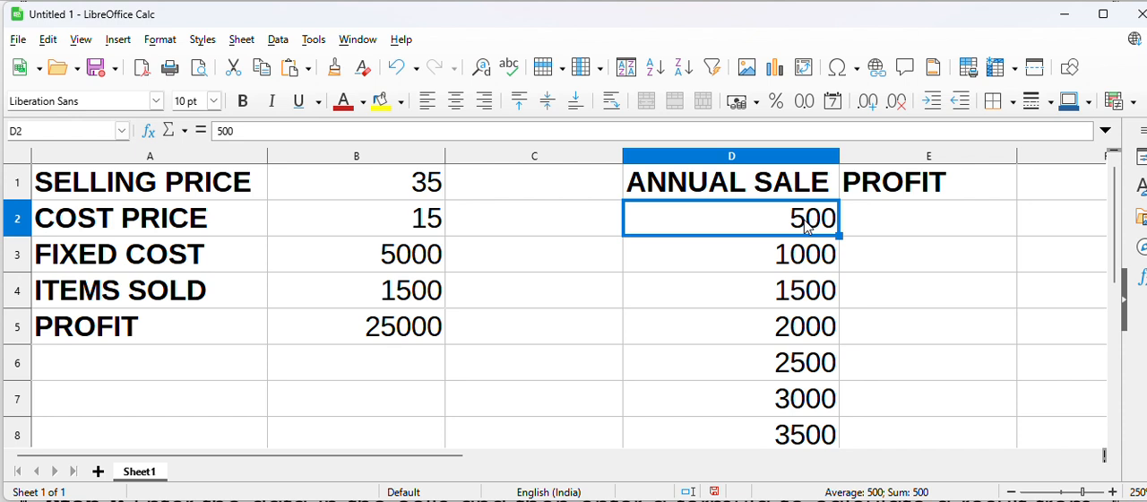
key(Down)
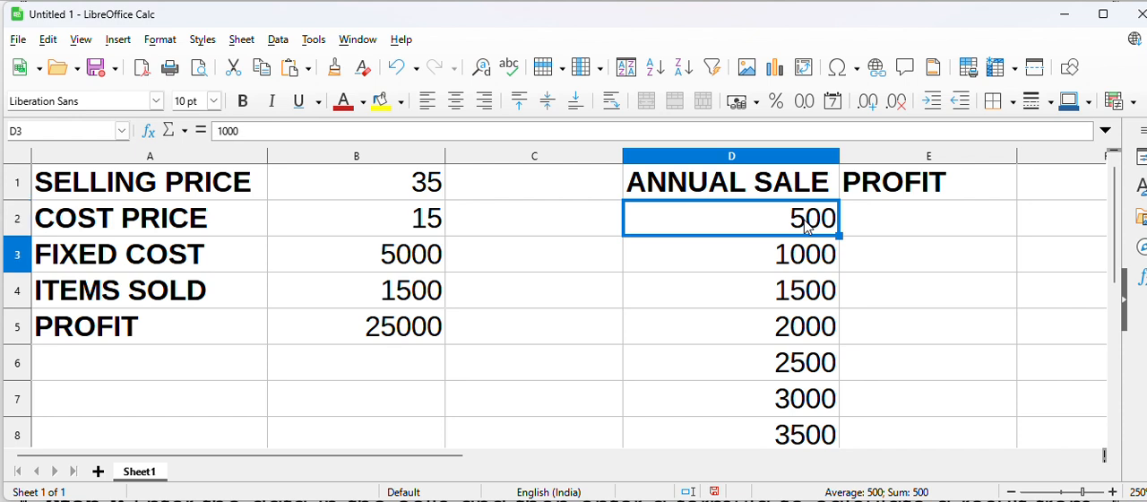
key(Down)
key(Down)
key(Down)
key(Down)
key(Down)
key(Down)
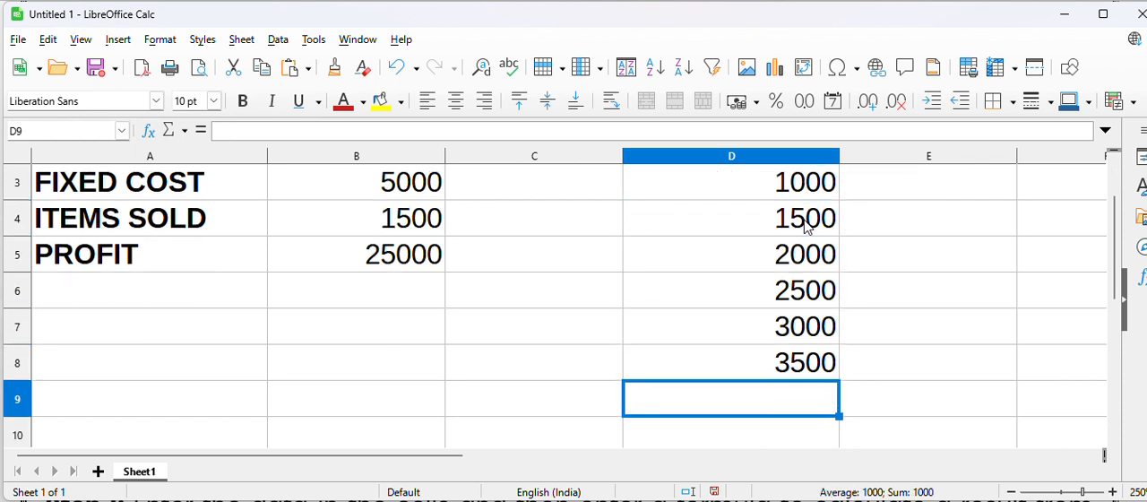
key(Up)
key(Up)
key(Up)
key(Up)
key(Up)
key(Up)
key(Up)
key(Up)
key(Down)
key(Down)
key(Down)
key(Down)
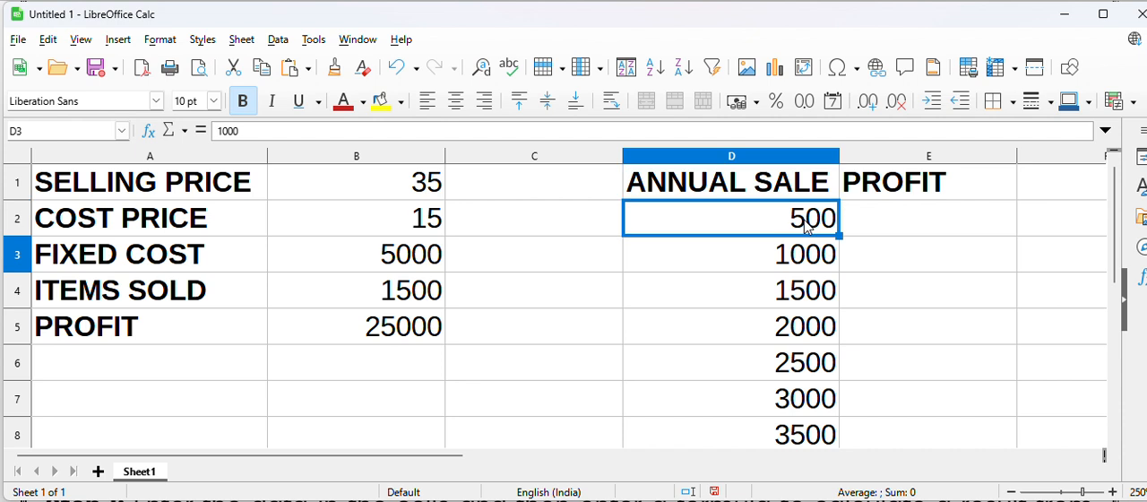
key(Down)
key(Down)
key(Down)
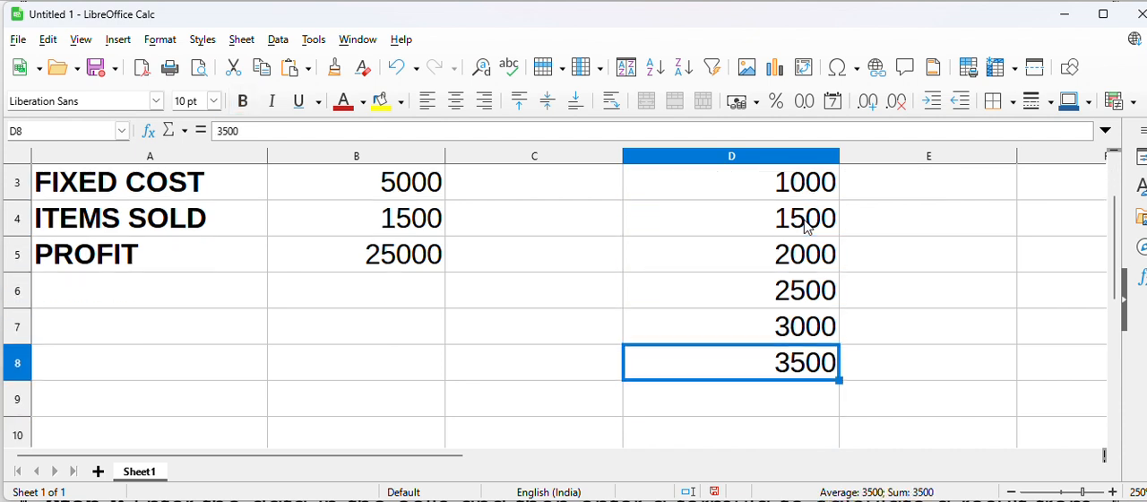
key(Up)
key(Up)
key(Up)
key(Up)
key(Up)
key(Up)
key(Up)
key(Down)
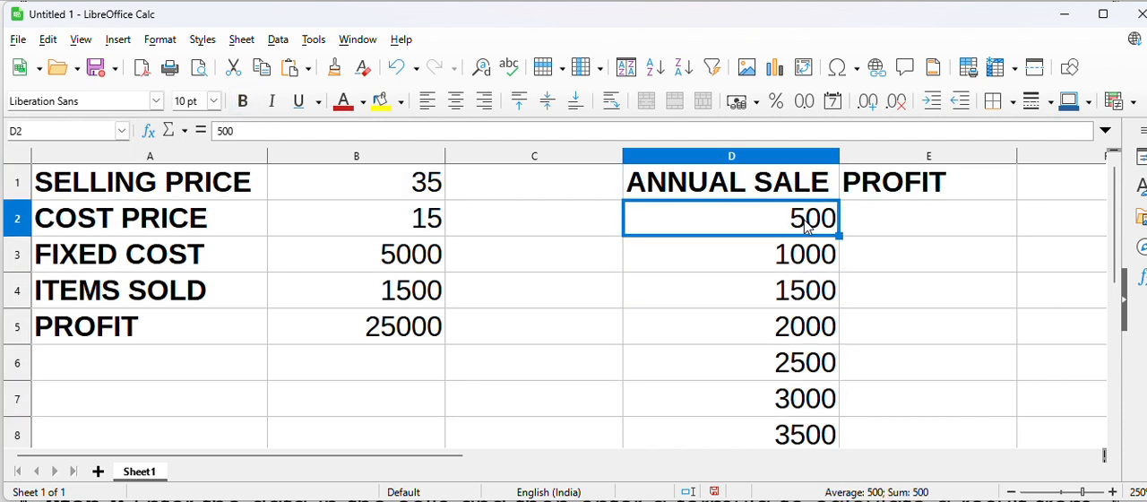
Examine the full Annual Sale and Profit columns and the extent of the sales figures in D2:D8
click(717, 161)
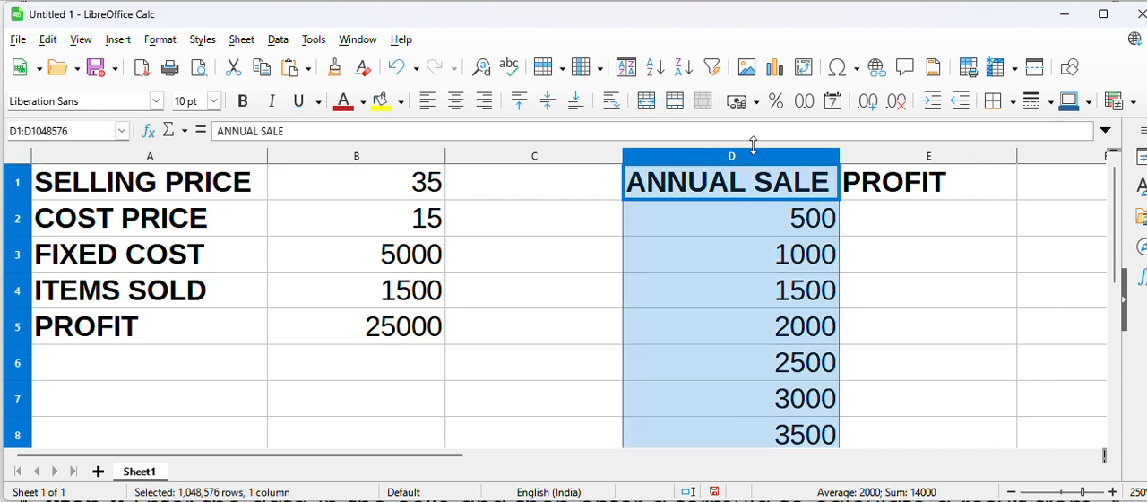
click(938, 158)
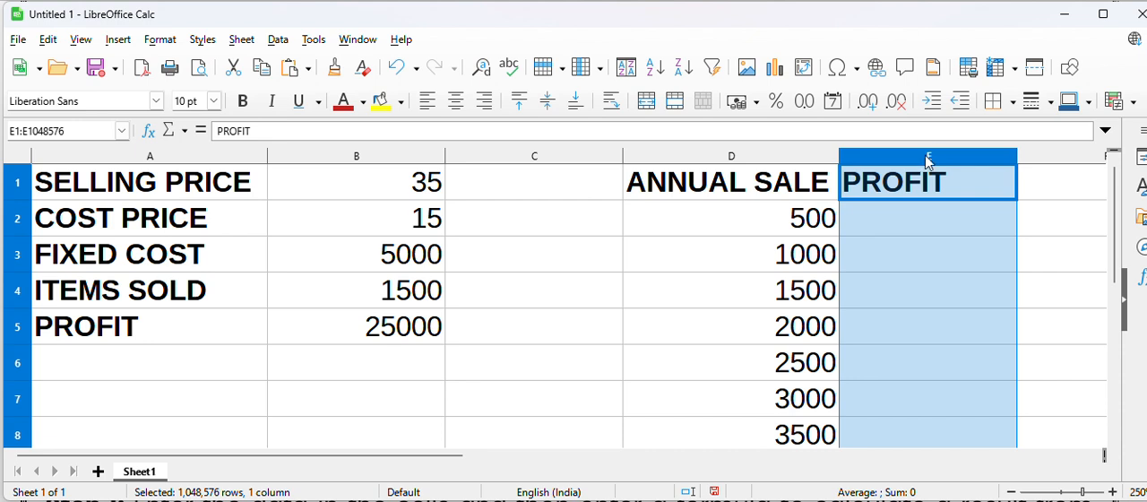
click(776, 233)
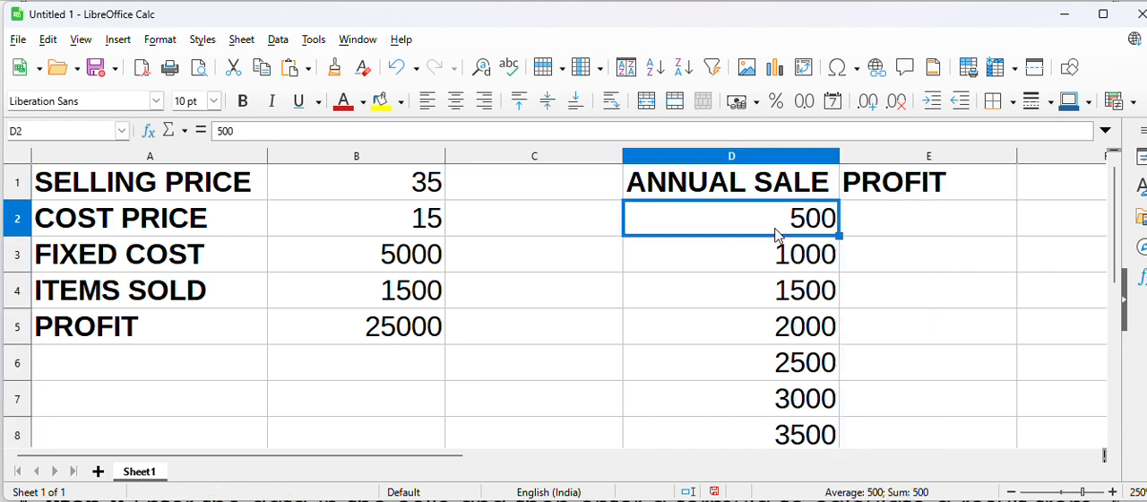
key(Down)
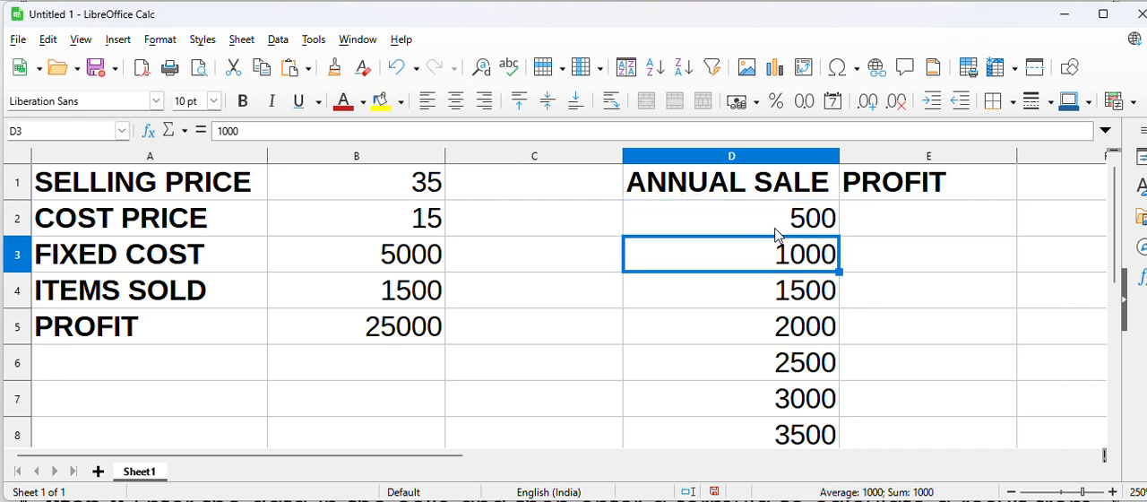
key(Up)
key(shift+Down)
key(shift+Down)
key(shift+Down)
key(shift+Down)
key(shift+Down)
key(shift+Down)
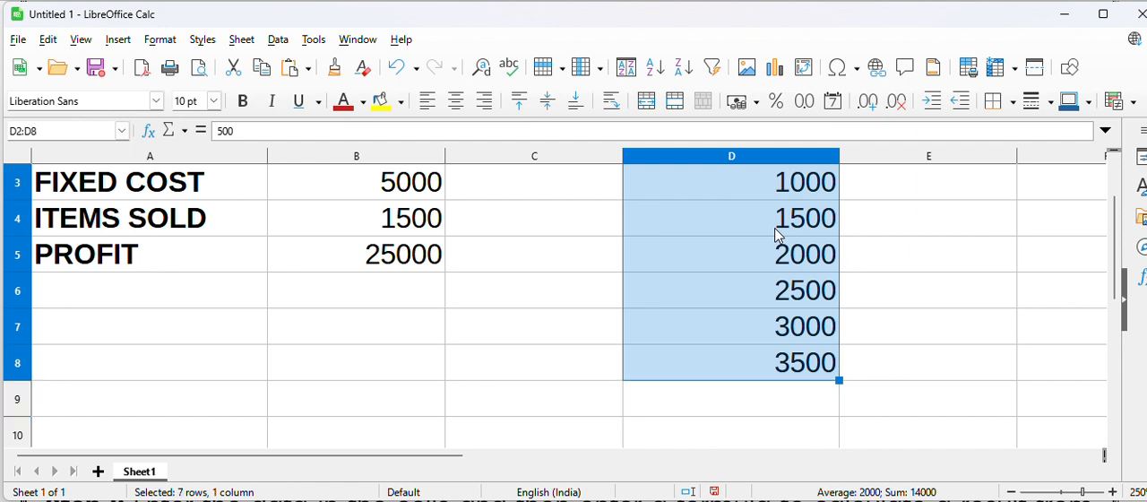
key(ctrl+Up)
key(Down)
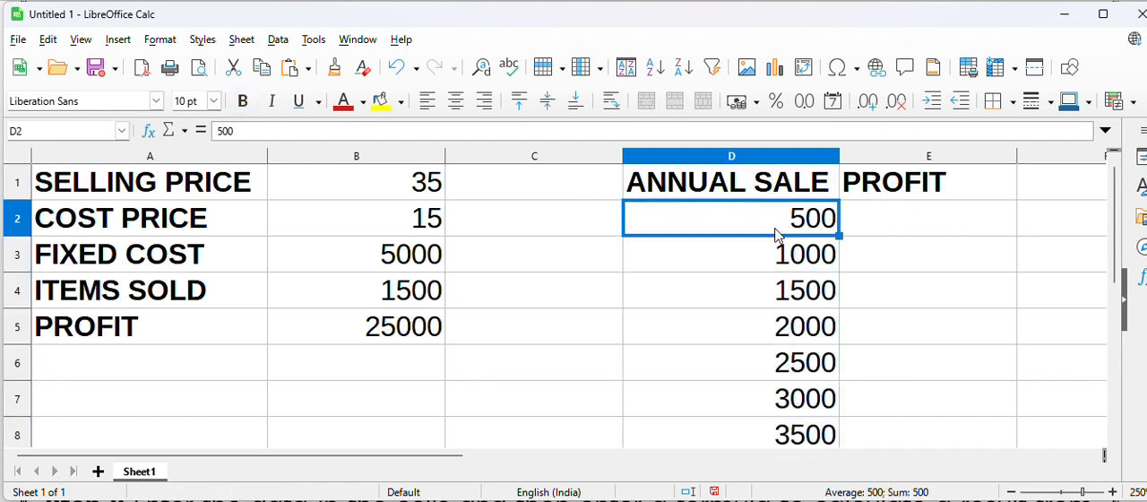
Select the range D2:E8, covering the annual sale figures and the empty profit cells beside them
key(Right)
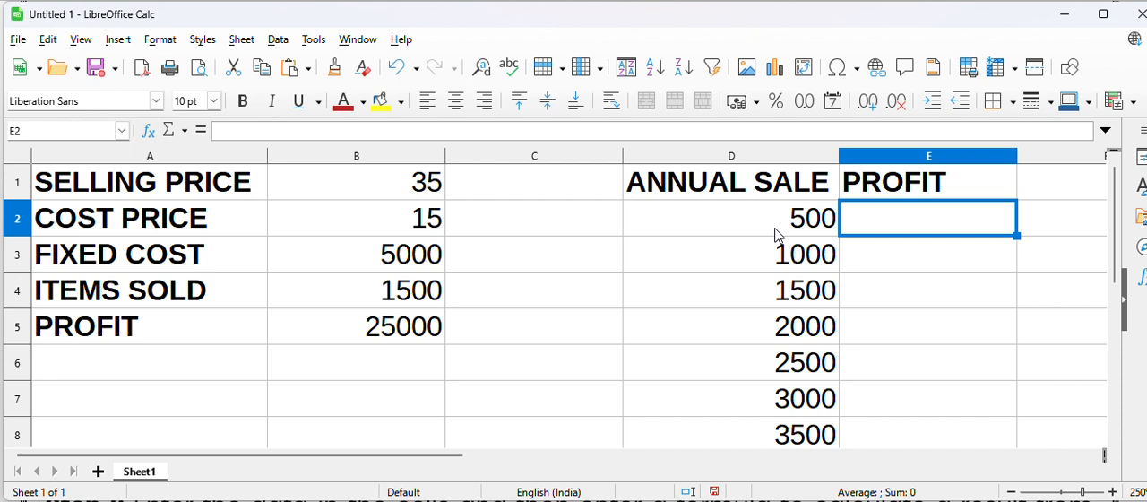
key(Left)
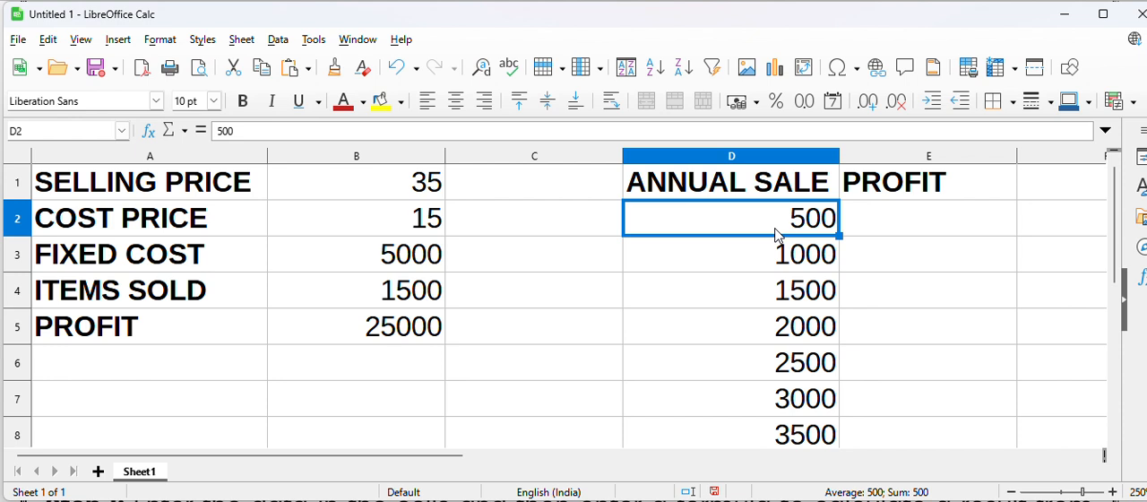
key(shift+Right)
key(shift+Down)
key(shift+Down)
key(shift+Down)
key(shift+Down)
key(shift+Down)
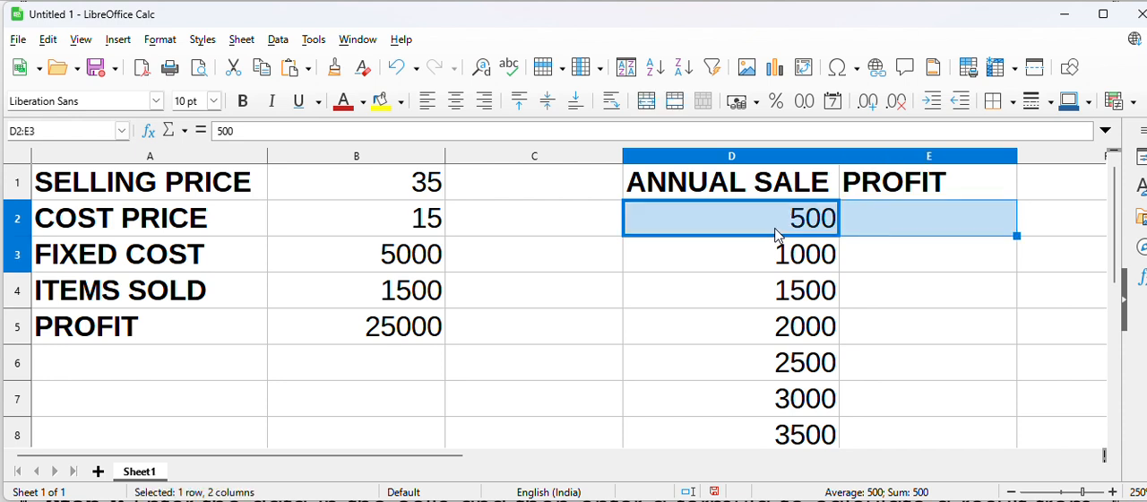
key(shift+Down)
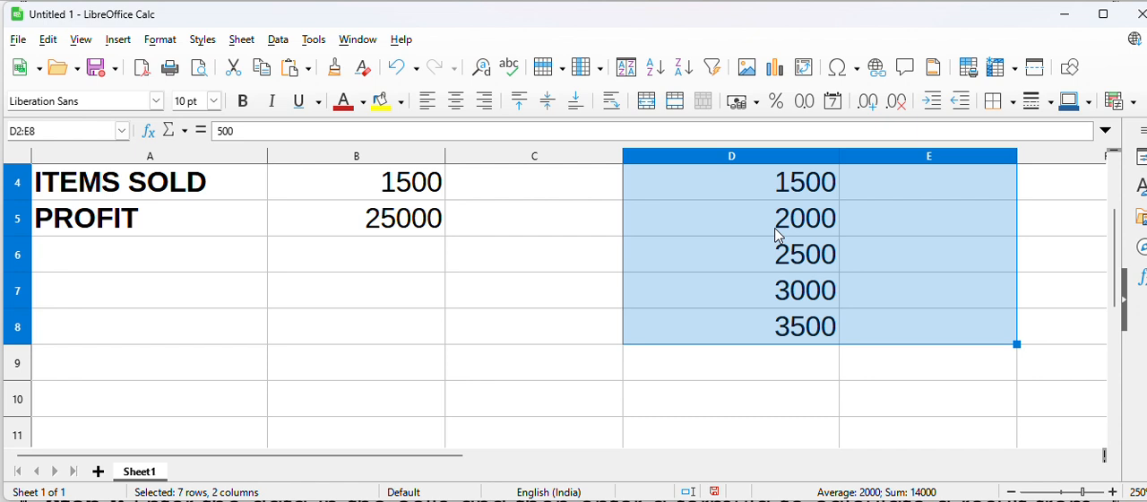
drag(1116, 272, 1119, 196)
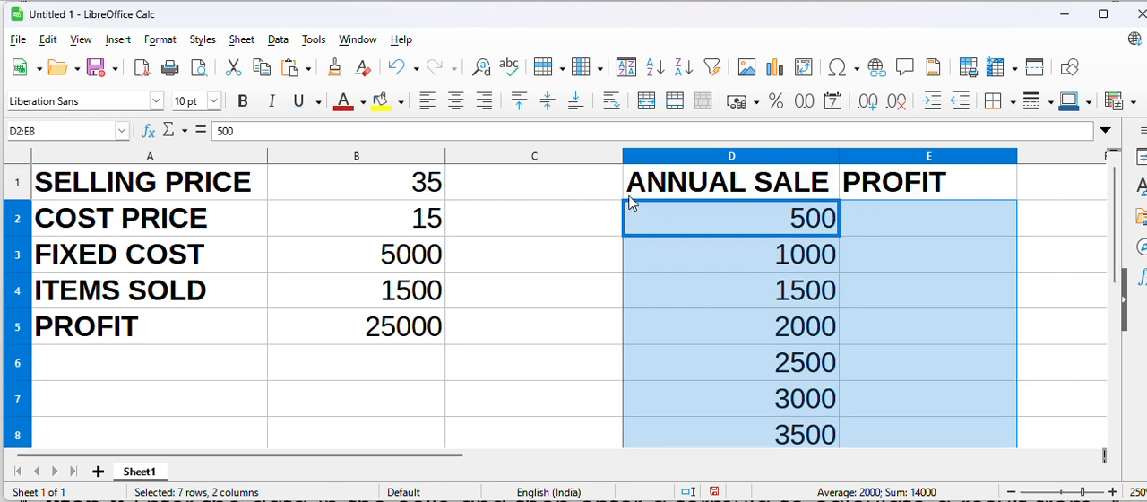
Run Multiple Operations on the selected range with $B$5 as the formula cell and $B$4 as the column input cell
click(277, 40)
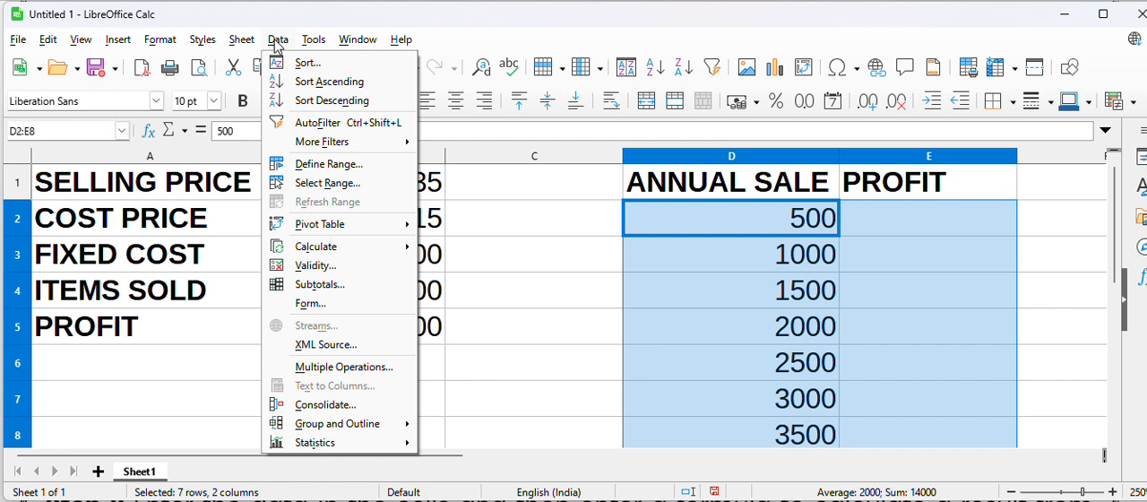
click(367, 376)
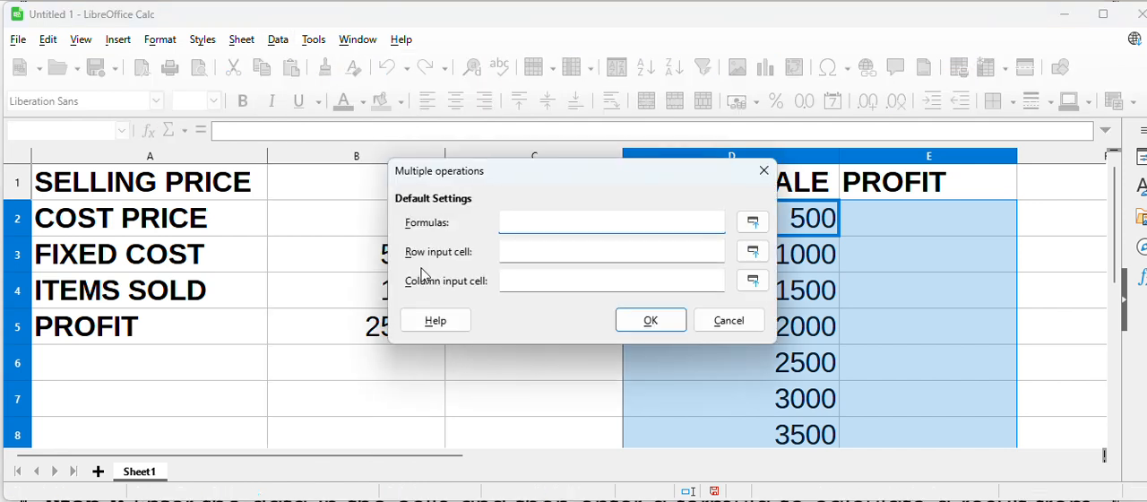
drag(514, 178, 752, 87)
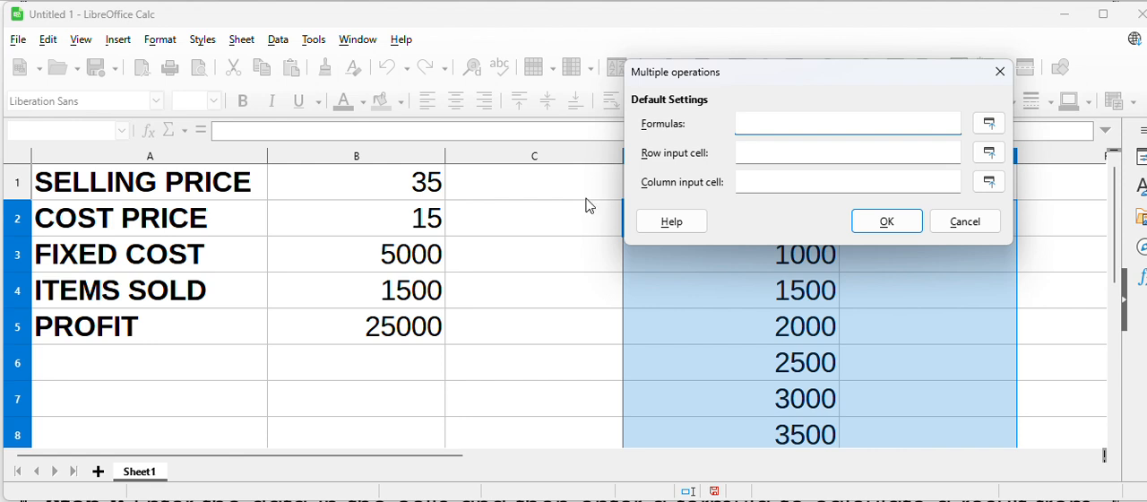
click(373, 333)
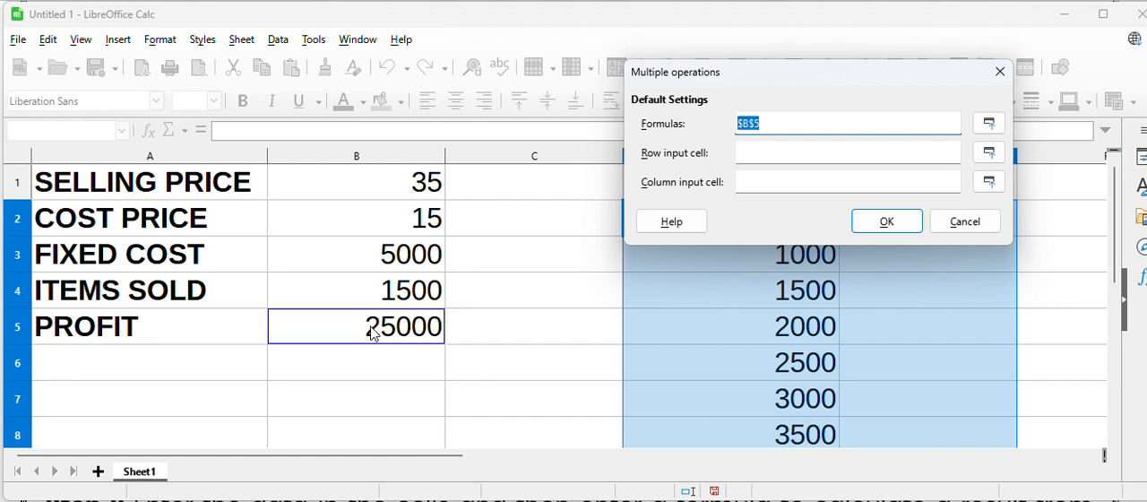
click(777, 126)
click(767, 180)
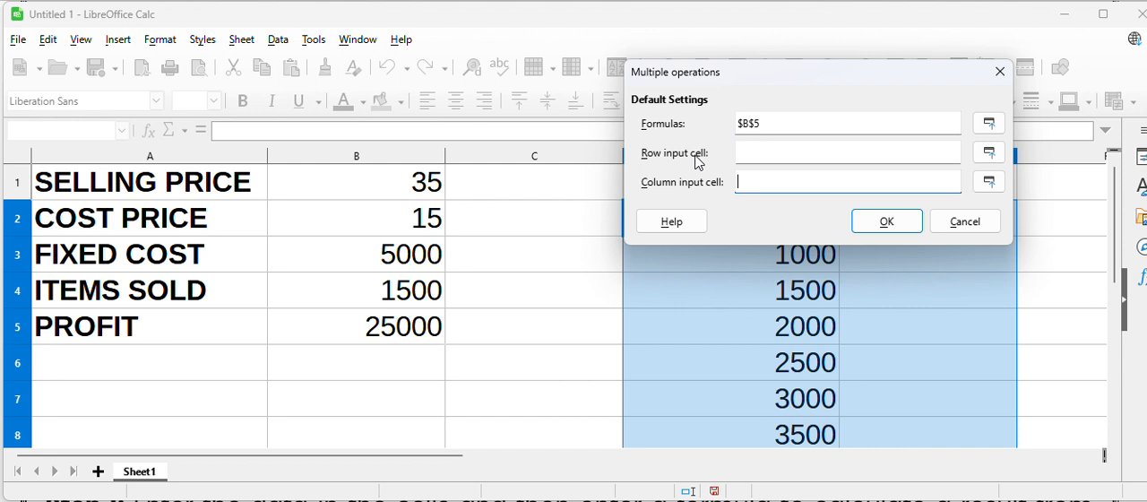
click(394, 301)
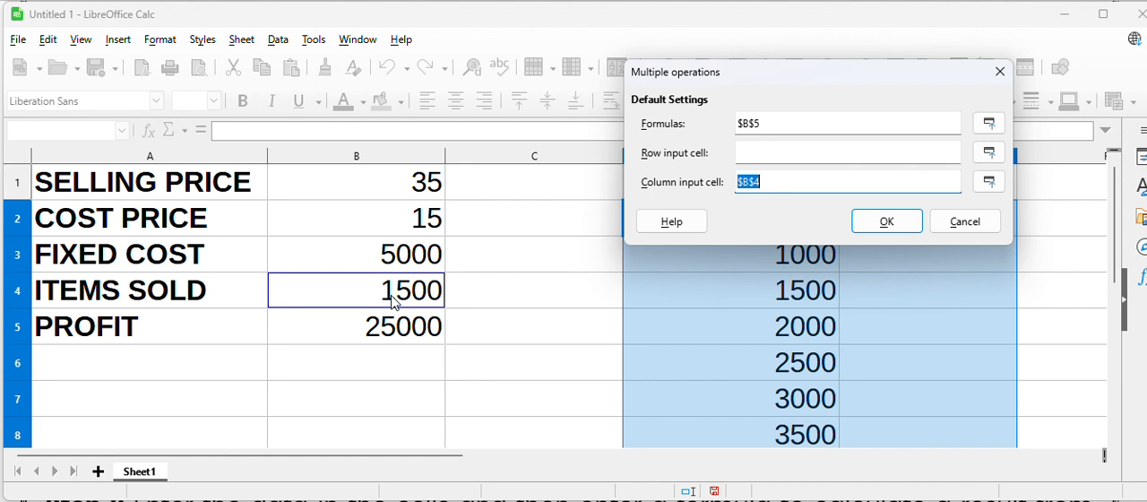
click(903, 225)
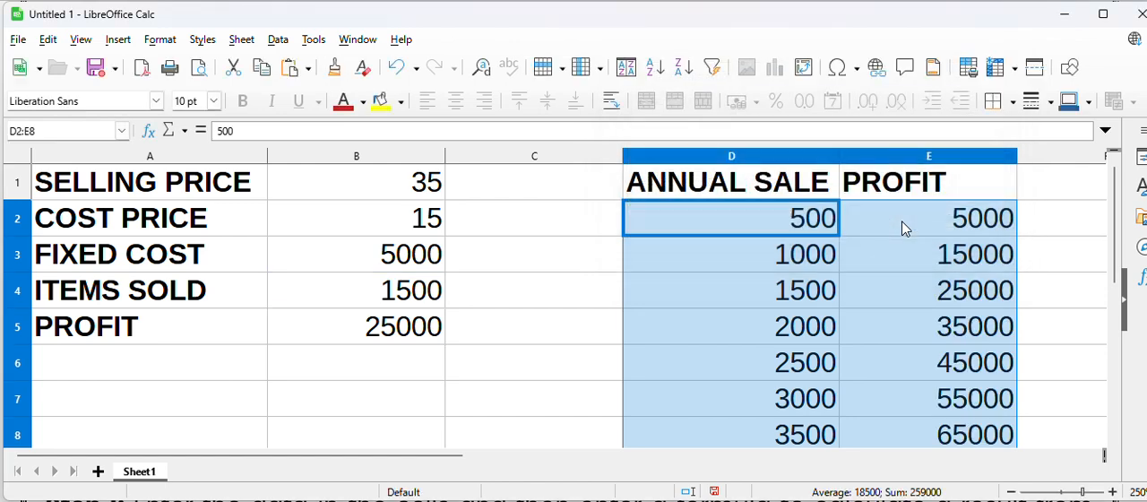
Compare the first annual sale figure in D2 with its calculated profit in E2
click(941, 224)
click(830, 221)
key(Right)
key(Left)
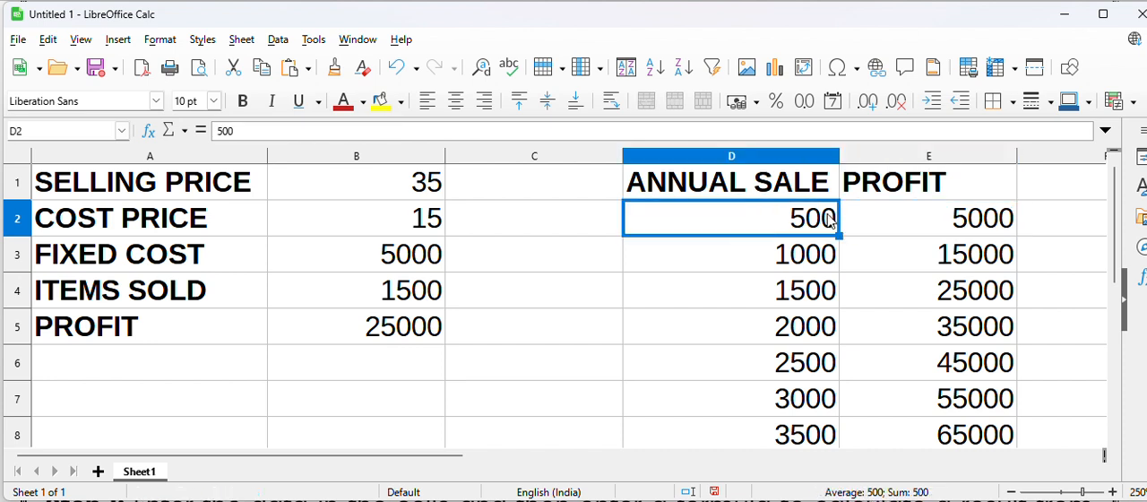
Examine the remaining annual sale figures in D3:D8 alongside their calculated profits in column E
key(Down)
key(Right)
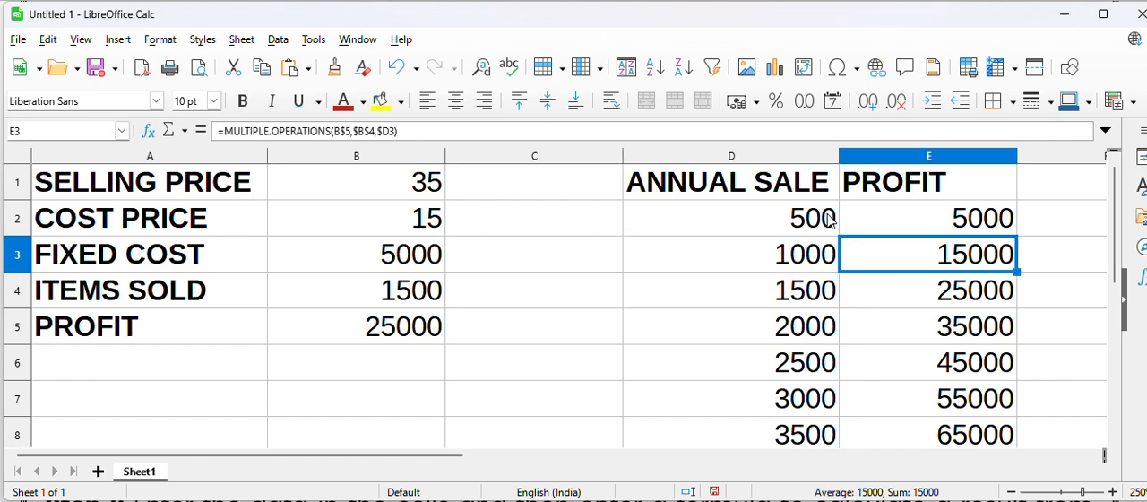
key(Left)
key(Down)
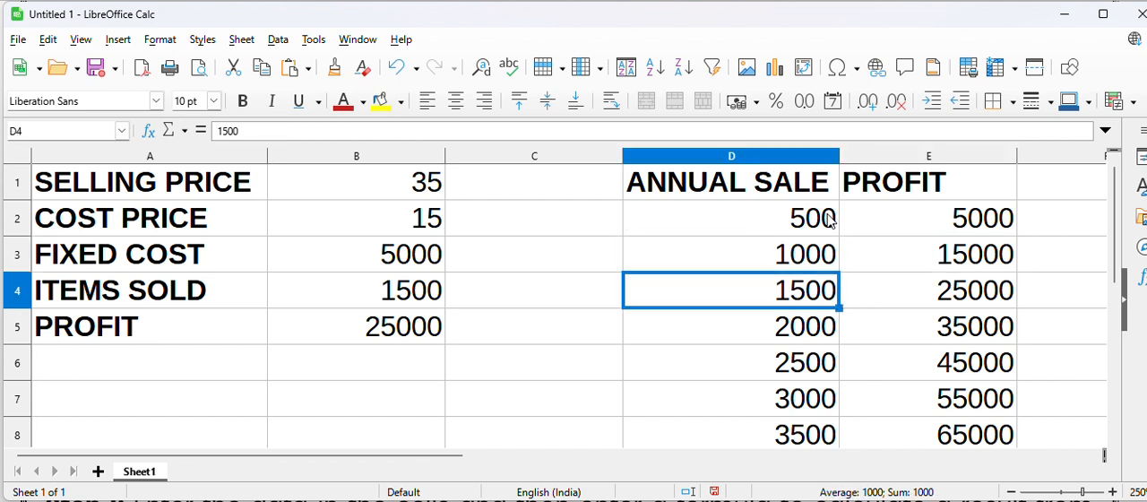
key(Down)
key(Down)
key(Down)
key(Down)
key(Down)
key(Up)
key(Up)
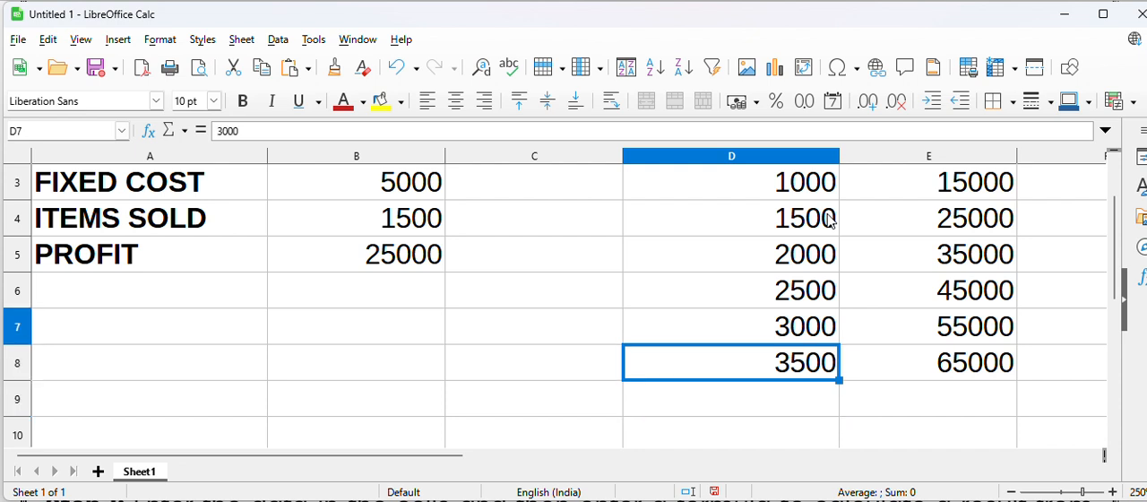
Inspect the profit formula in B5 and the items sold input in B4 that Multiple Operations refers to
key(ctrl+Up)
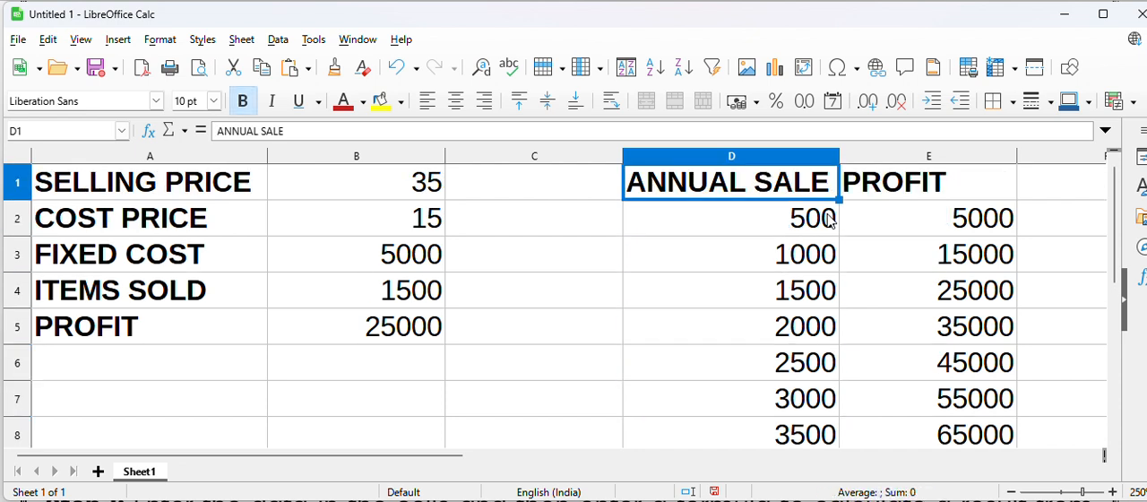
click(390, 332)
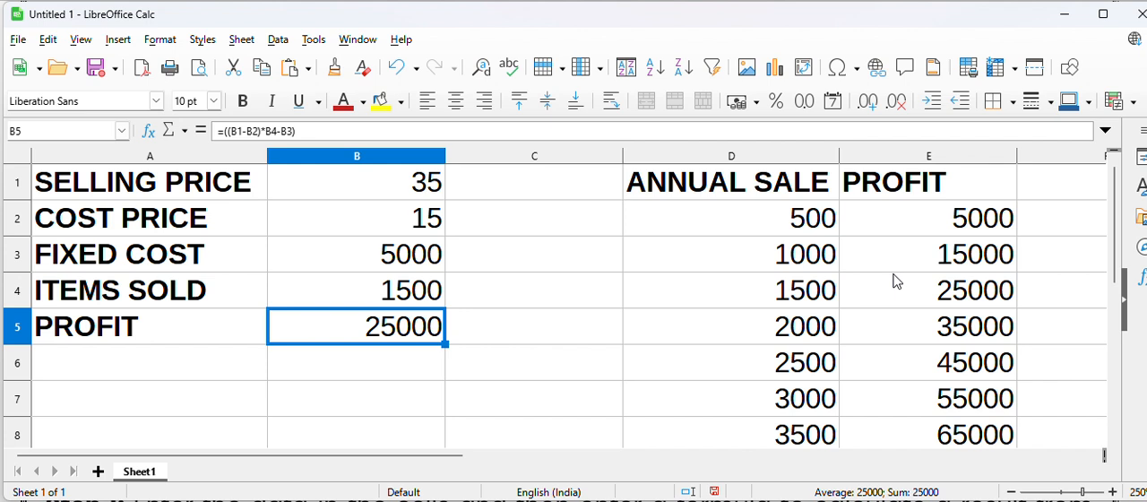
click(418, 298)
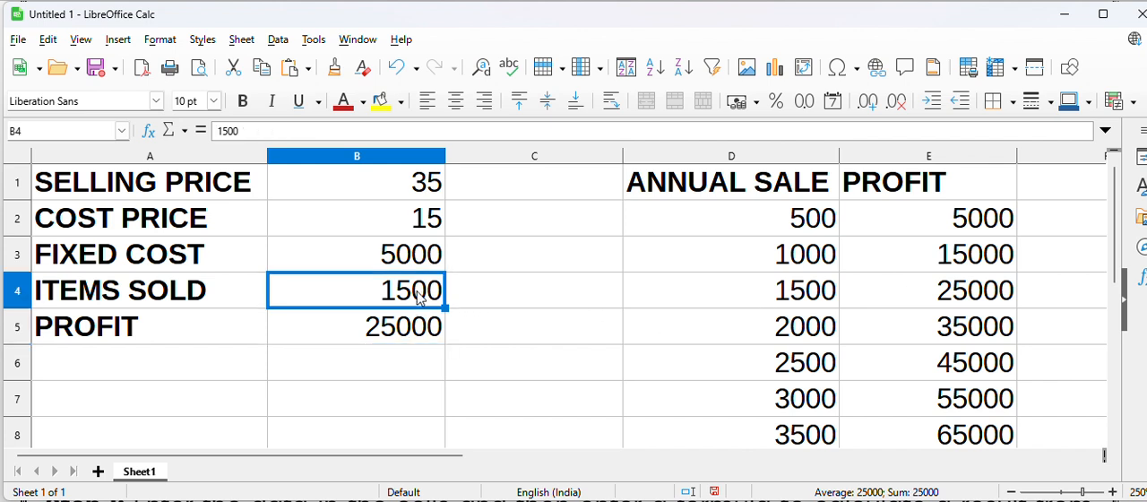